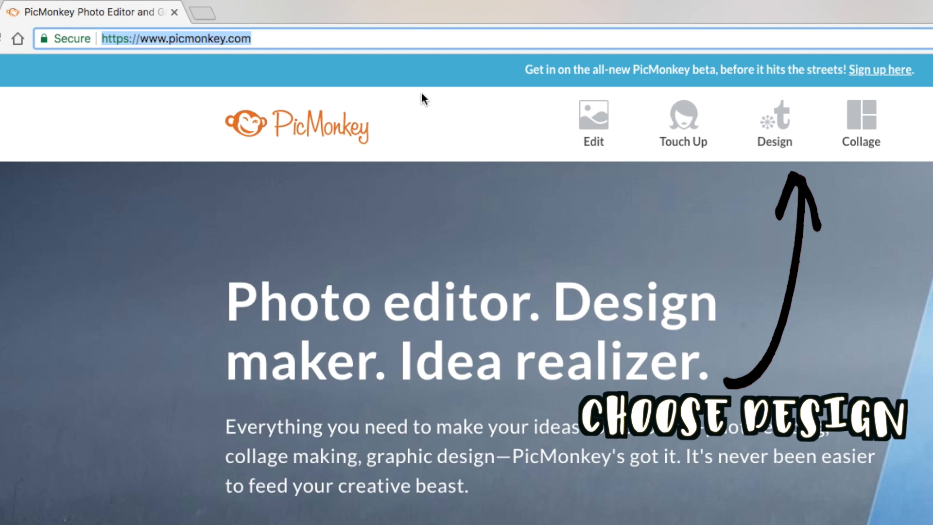
# Start a custom-size design with a canvas 1080 wide and 1920 high
pyautogui.moveTo(778, 121)
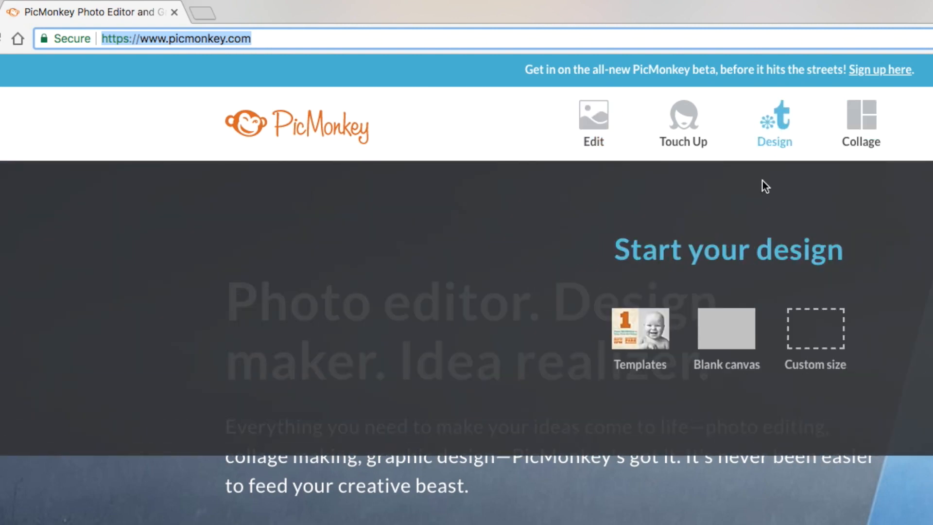
pyautogui.click(803, 347)
pyautogui.write('1080')
pyautogui.click(719, 329)
pyautogui.press('BackSpace')
pyautogui.press('BackSpace')
pyautogui.write('1920')
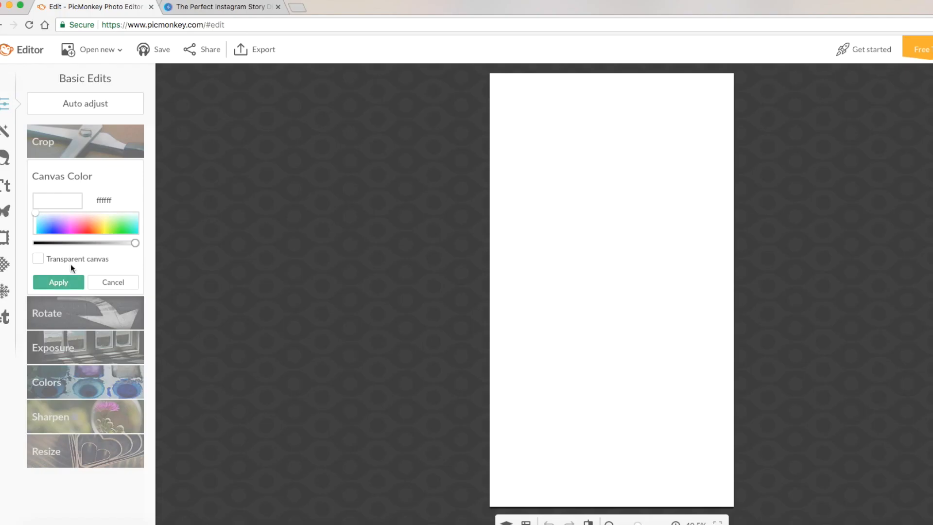
# Set the canvas color to light pink and apply it
pyautogui.moveTo(36, 213); pyautogui.dragTo(83, 217)
pyautogui.click(70, 280)
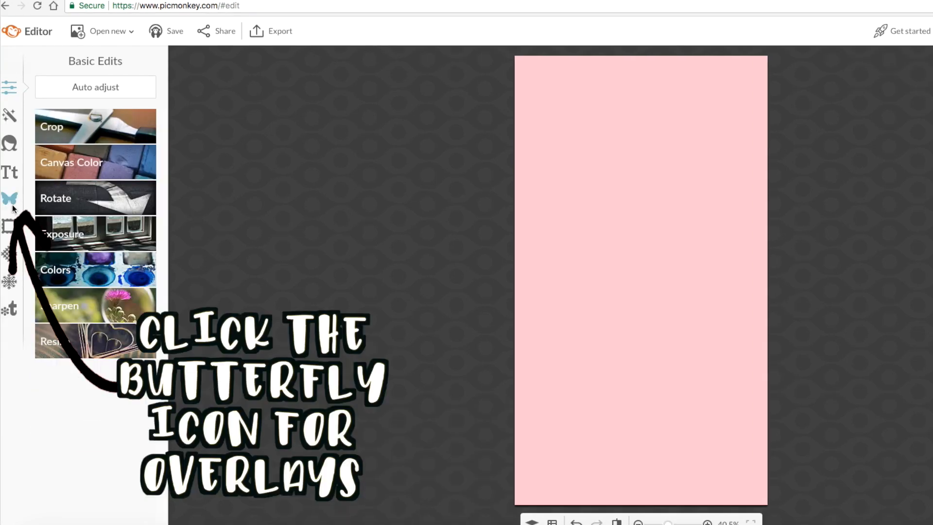
# Add a basic red heart overlay, enlarge it and place it near the middle of the canvas
pyautogui.click(11, 201)
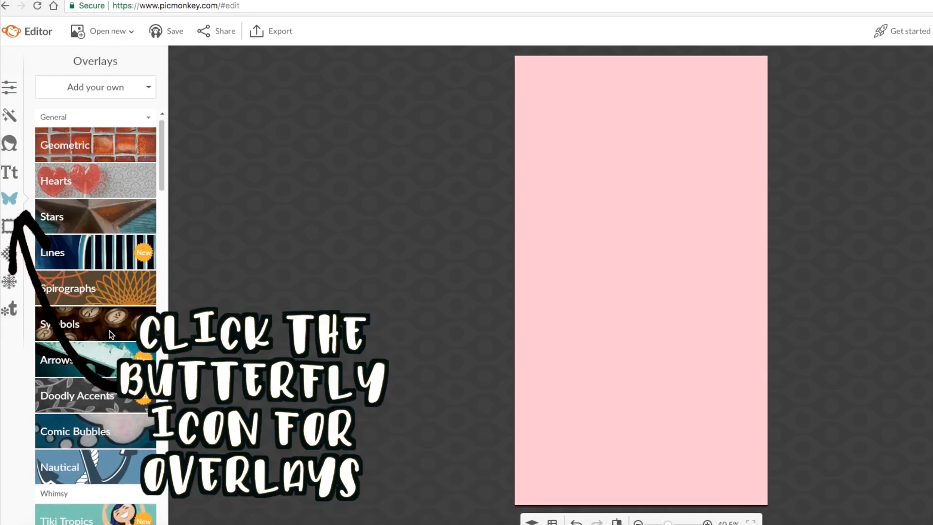
pyautogui.click(109, 179)
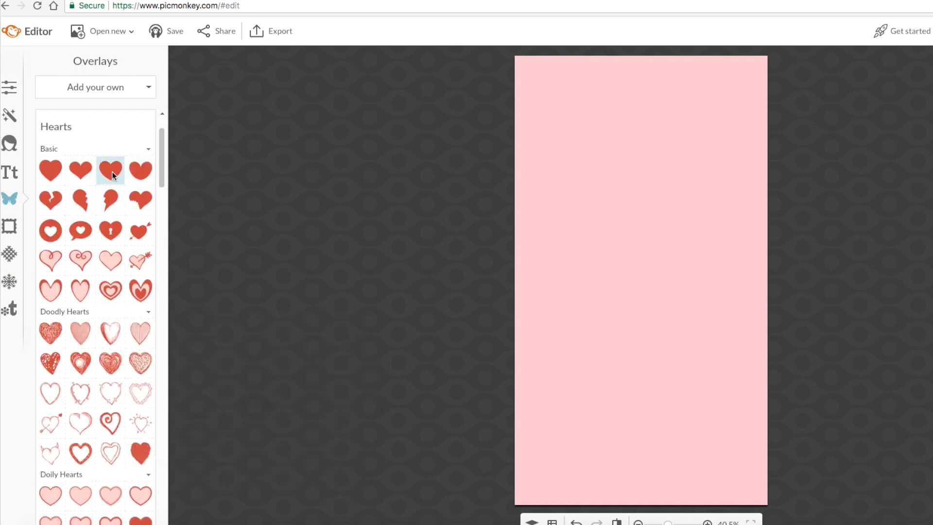
pyautogui.click(112, 171)
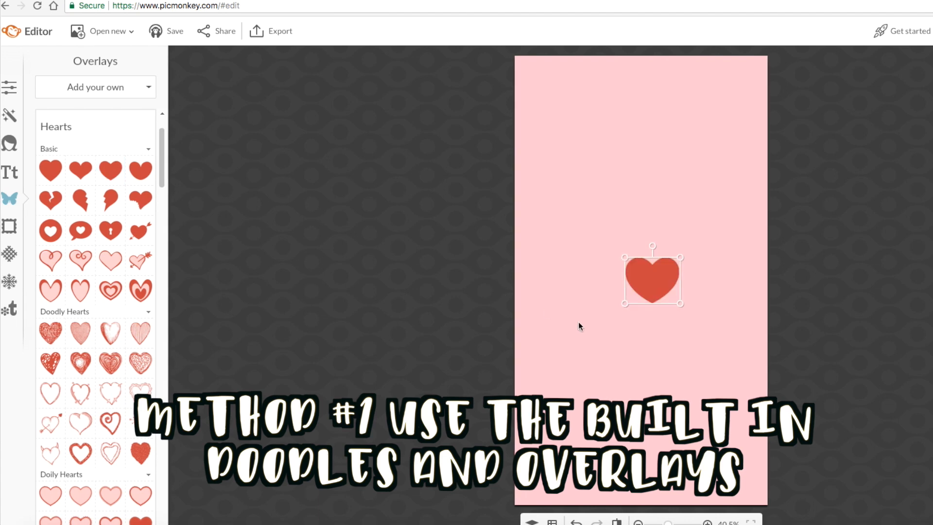
pyautogui.moveTo(644, 289); pyautogui.dragTo(680, 350)
pyautogui.moveTo(643, 302); pyautogui.dragTo(640, 303)
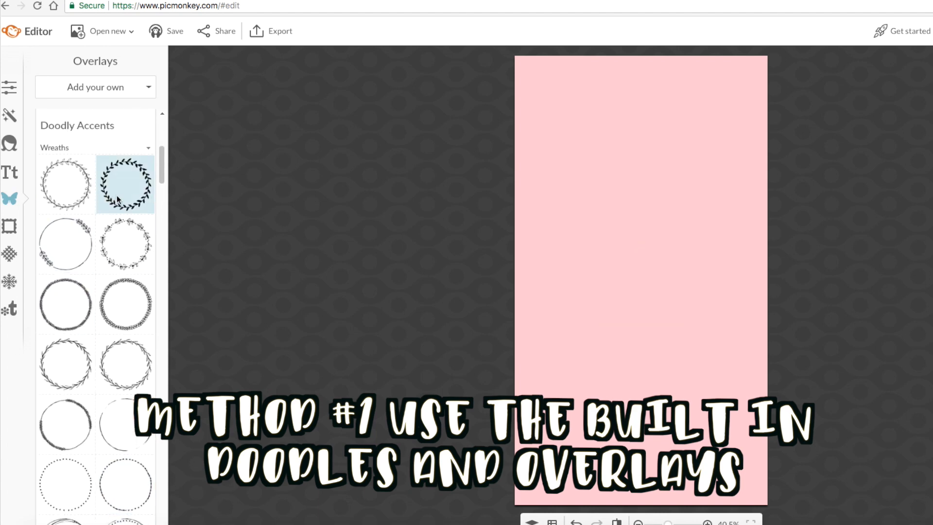
# Add the bold black leafy wreath from Doodly Accents, enlarge it around the canvas middle and recolor it white
pyautogui.click(125, 184)
pyautogui.moveTo(631, 295); pyautogui.dragTo(568, 360)
pyautogui.moveTo(685, 243); pyautogui.dragTo(704, 224)
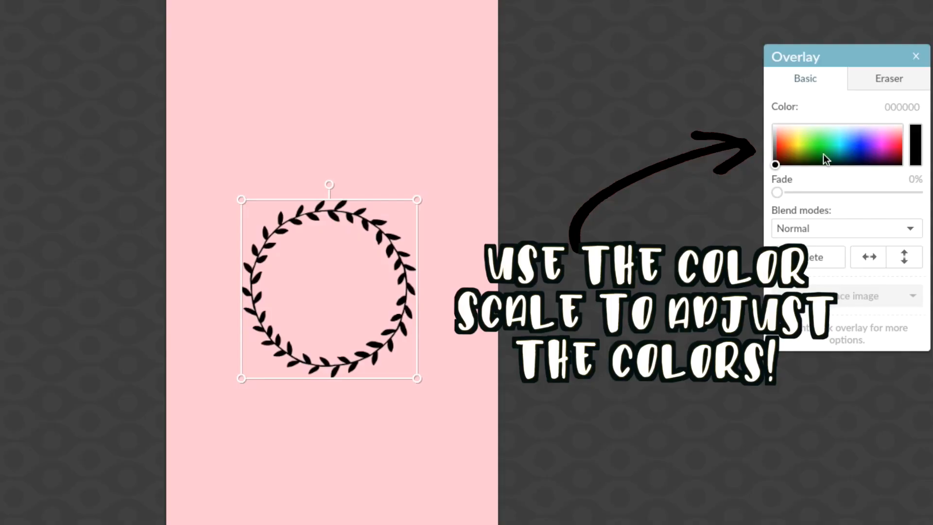
pyautogui.moveTo(823, 154); pyautogui.dragTo(796, 126)
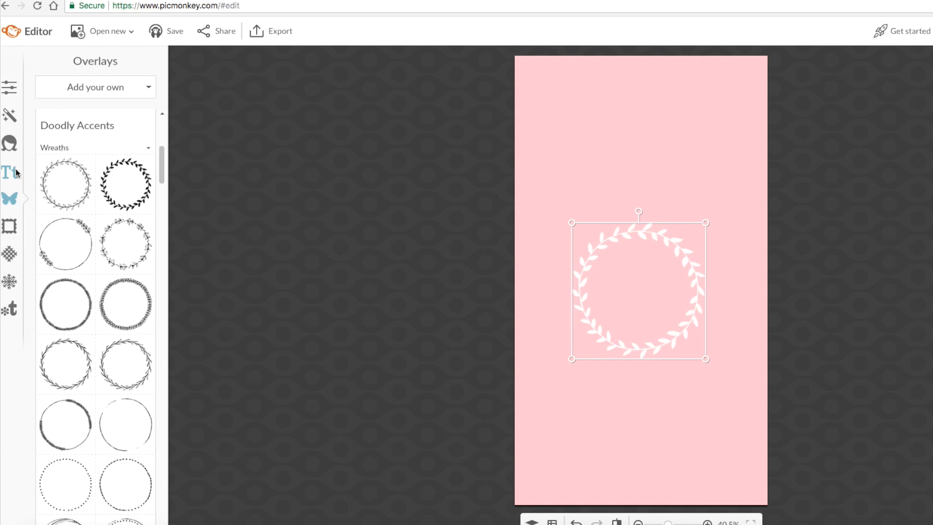
# Add the text "beauty" above the wreath in the CoffeeBreak font, colored white
pyautogui.click(9, 178)
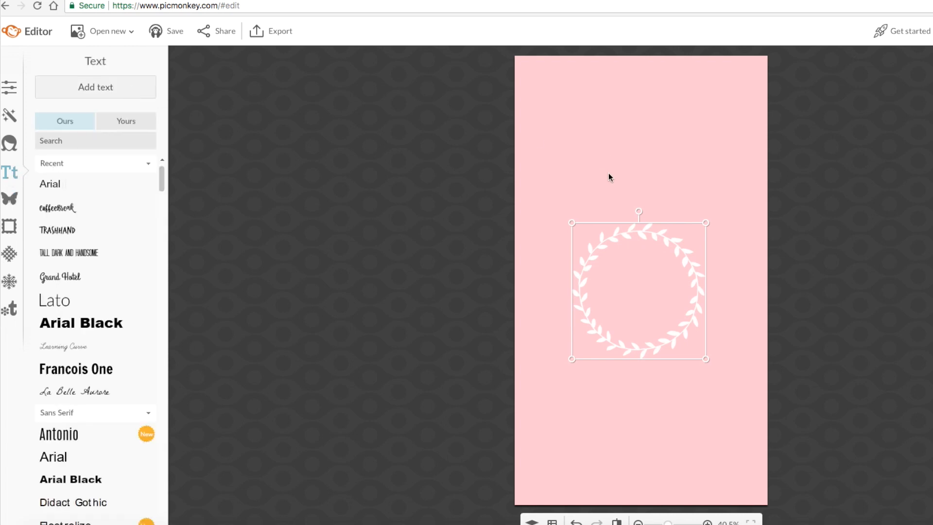
pyautogui.moveTo(598, 274); pyautogui.dragTo(597, 204)
pyautogui.write('beauty')
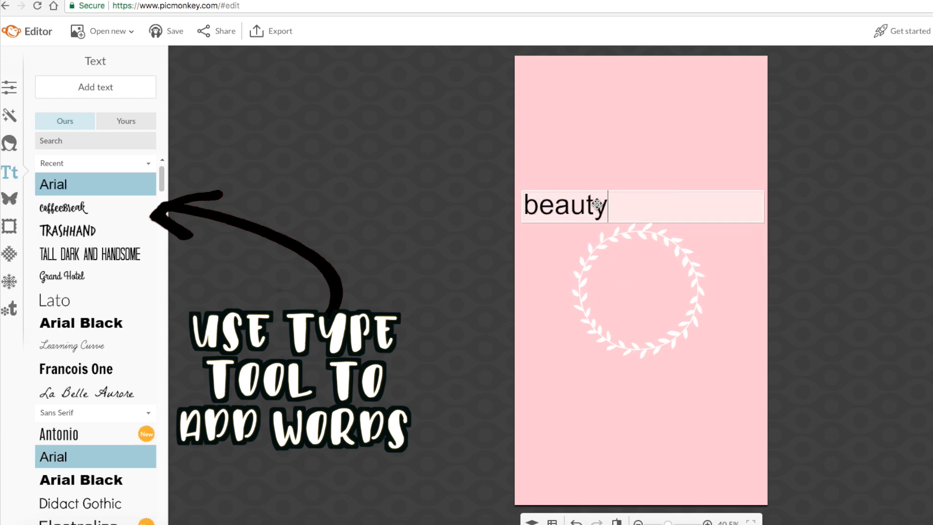
pyautogui.doubleClick(597, 204)
pyautogui.click(84, 208)
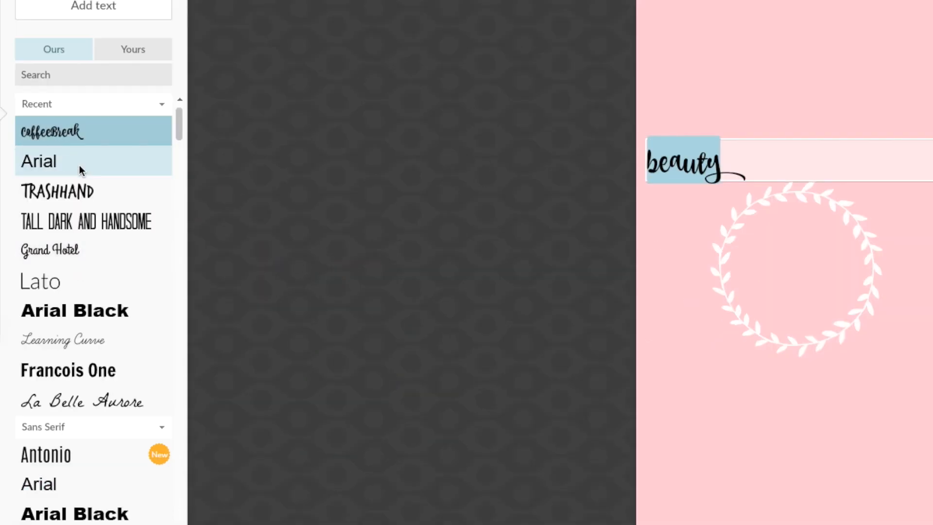
pyautogui.click(822, 127)
pyautogui.click(291, 83)
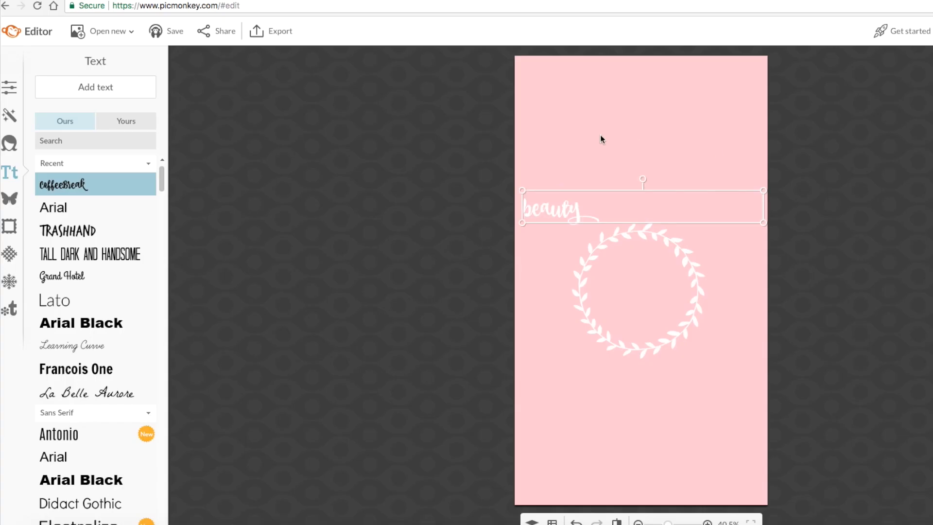
# Set the "beauty" text size to 151 and center the word inside the wreath
pyautogui.moveTo(575, 215); pyautogui.dragTo(634, 291)
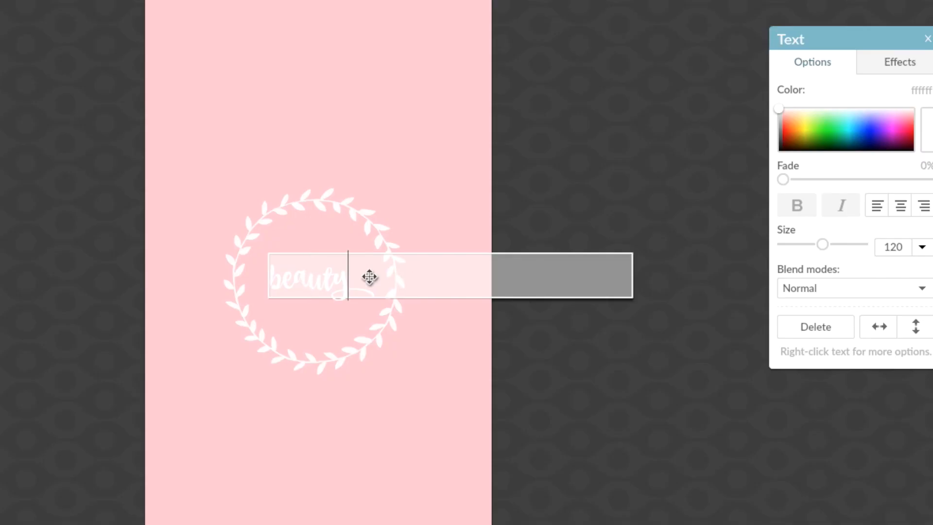
pyautogui.hotkey('ctrl', 'a')
pyautogui.moveTo(825, 245); pyautogui.dragTo(834, 244)
pyautogui.click(440, 236)
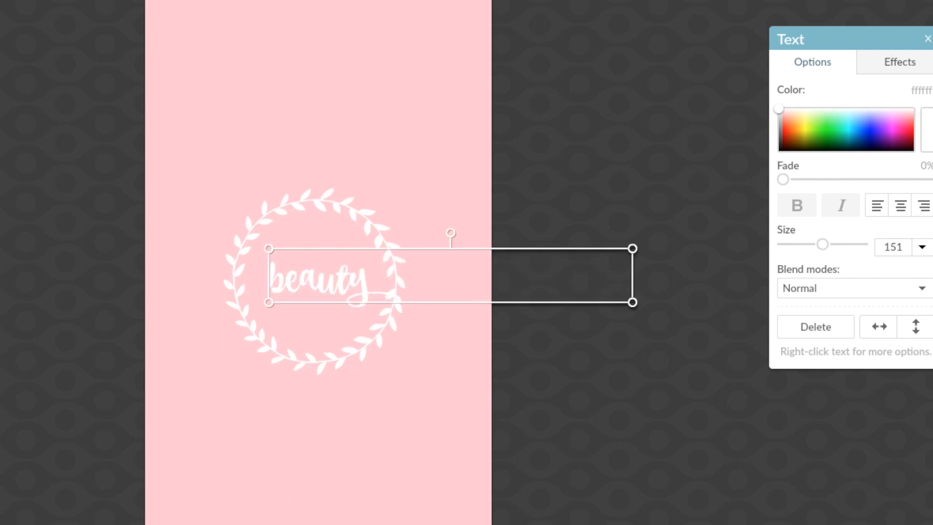
pyautogui.moveTo(333, 276); pyautogui.dragTo(325, 274)
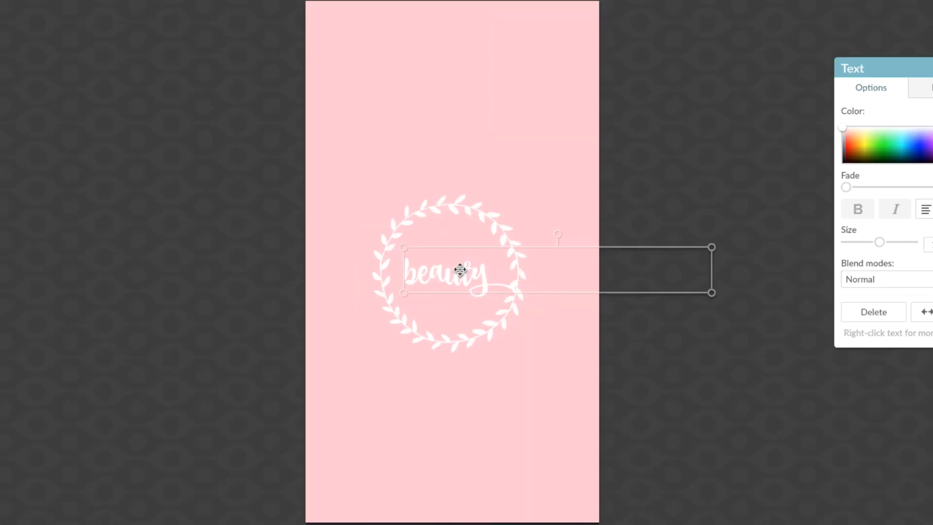
pyautogui.moveTo(461, 270); pyautogui.dragTo(462, 269)
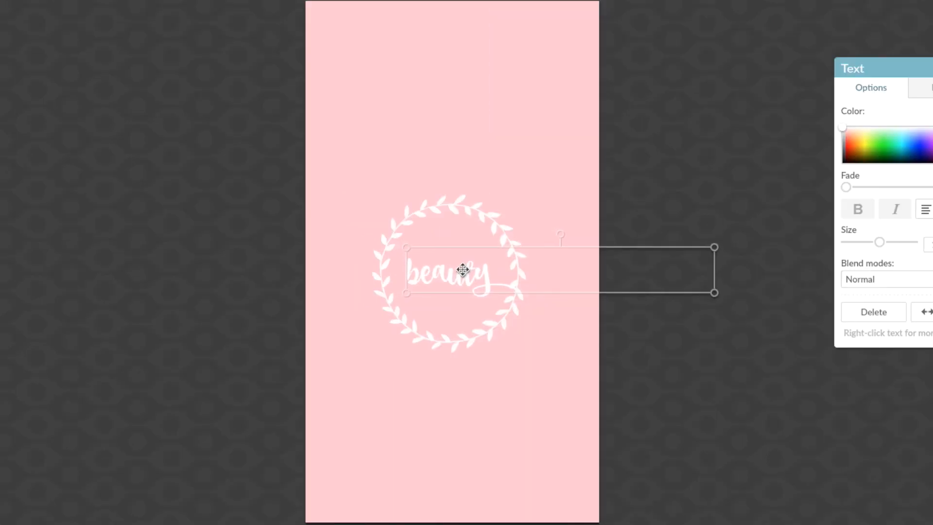
pyautogui.click(214, 477)
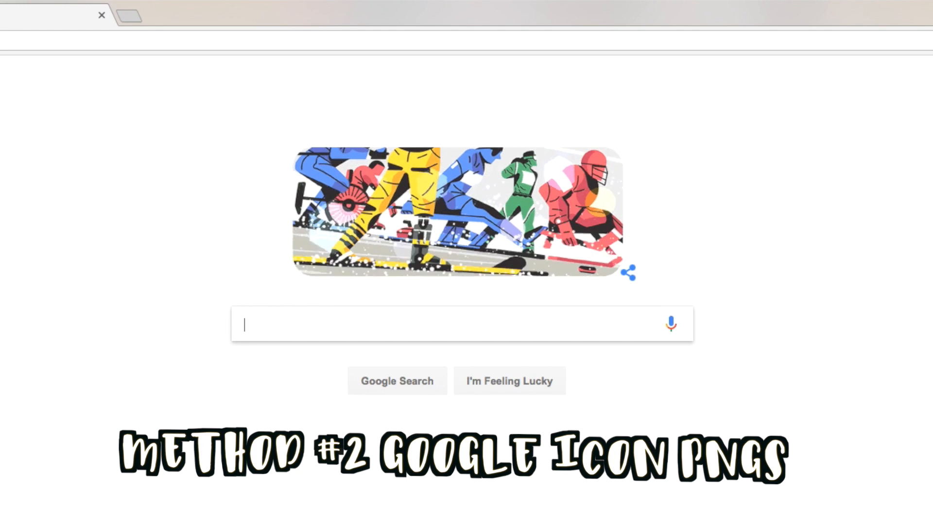
# Switch to Google and search the images for "lipstick png silhouette"
pyautogui.write('lipstick pn')
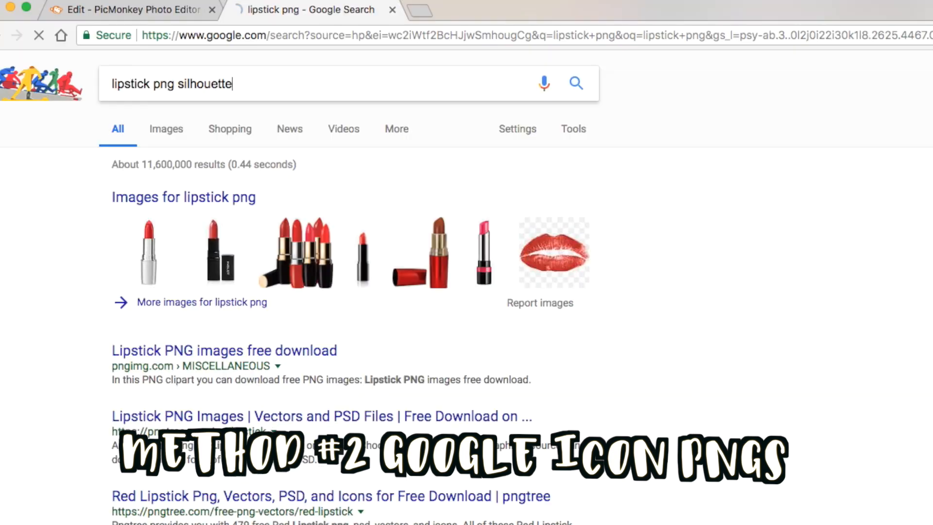
pyautogui.press('Return')
pyautogui.click(163, 139)
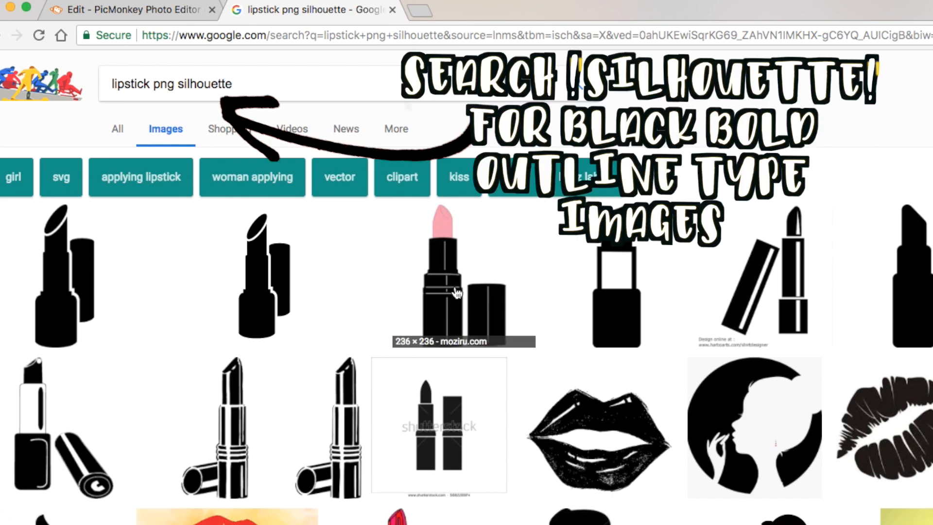
# Save the transparent black lipstick silhouette to the Desktop as the PNG file 6328-200
pyautogui.click(456, 292)
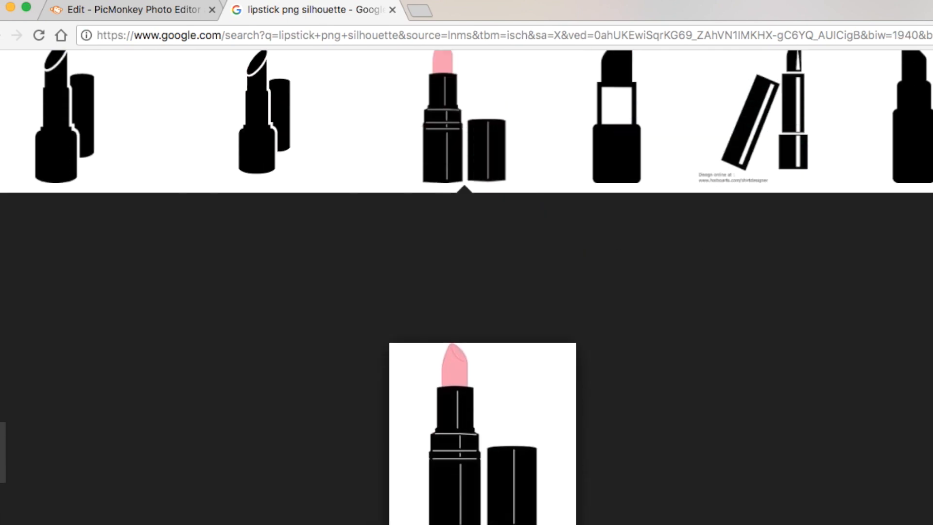
pyautogui.scroll(2, 918, 487)
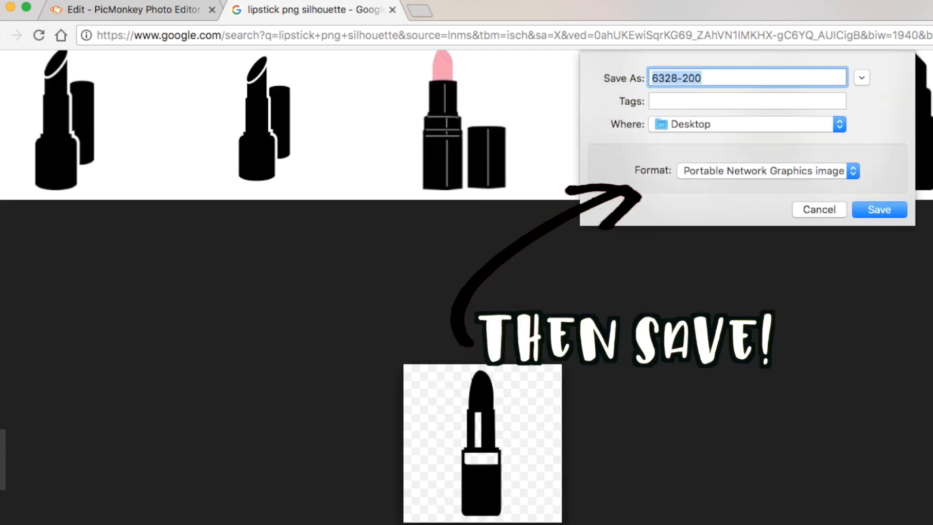
pyautogui.press('Return')
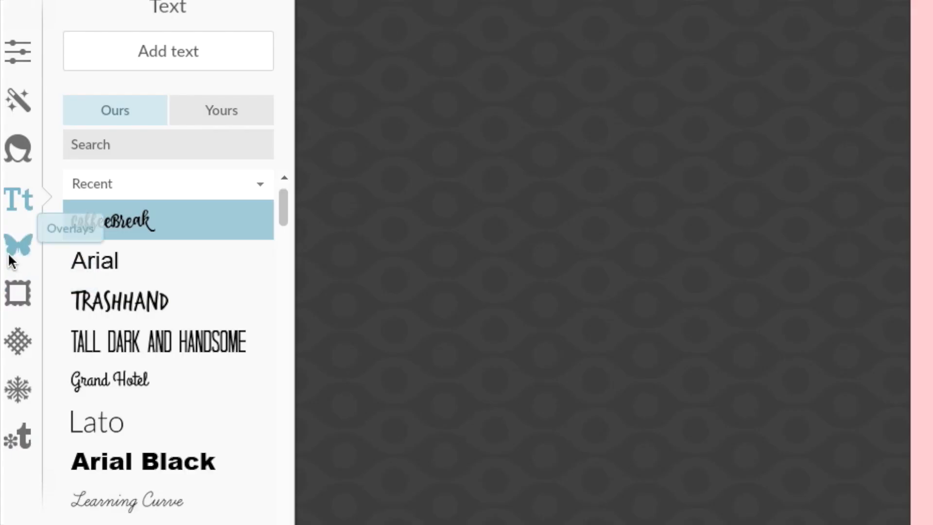
# Return to PicMonkey and import the saved lipstick PNG from the computer as an overlay
pyautogui.click(17, 246)
pyautogui.click(184, 44)
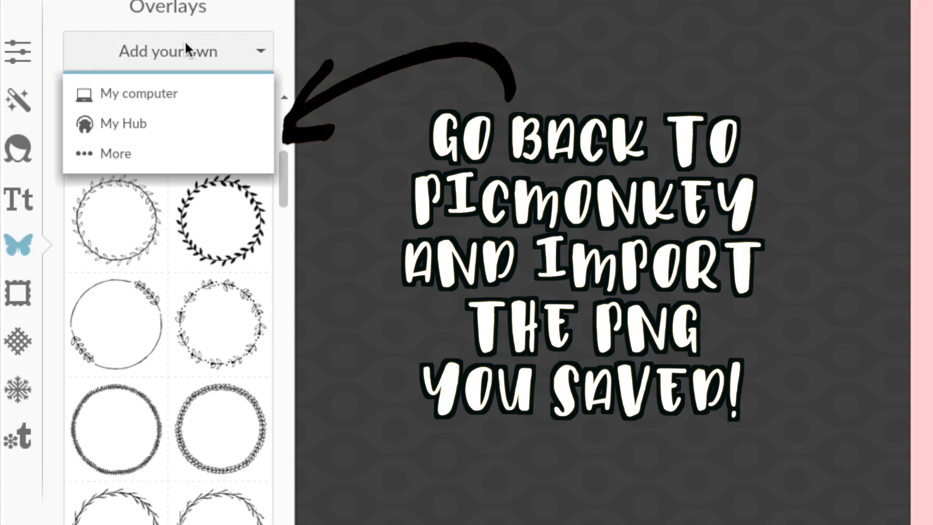
pyautogui.click(184, 92)
pyautogui.click(445, 100)
pyautogui.click(829, 395)
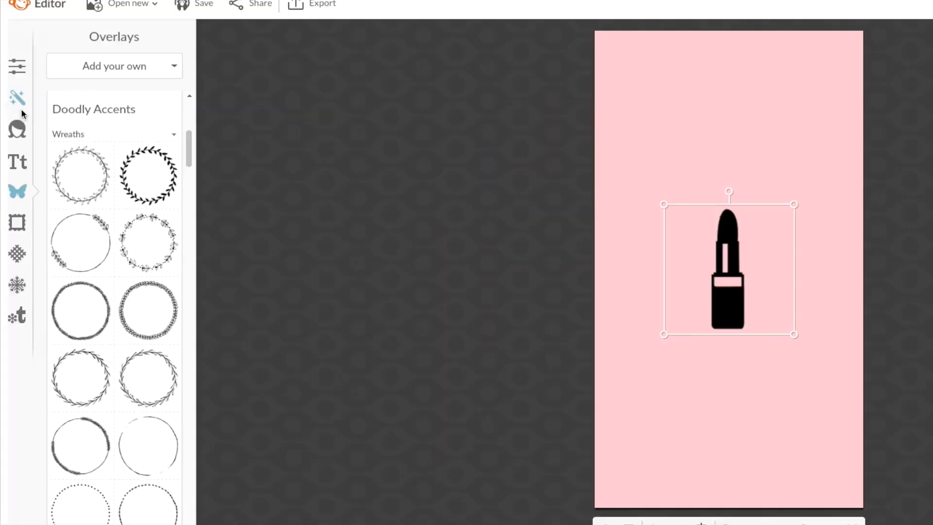
# Open the Canvas Color settings in the basic edits
pyautogui.click(17, 67)
pyautogui.click(117, 151)
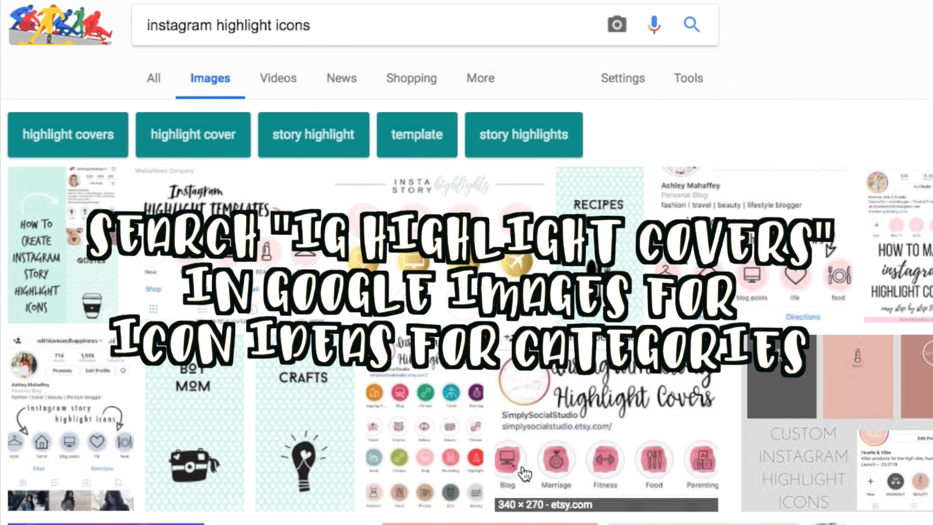
# Browse the Google image results for "instagram highlight icons" and preview the coral sheet of white icons
pyautogui.scroll(-5, 531, 406)
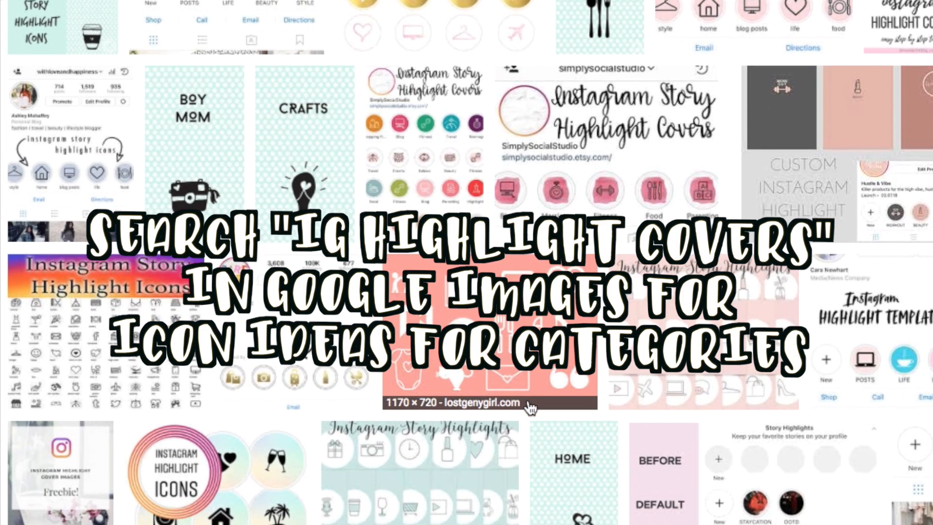
pyautogui.scroll(-6, 530, 407)
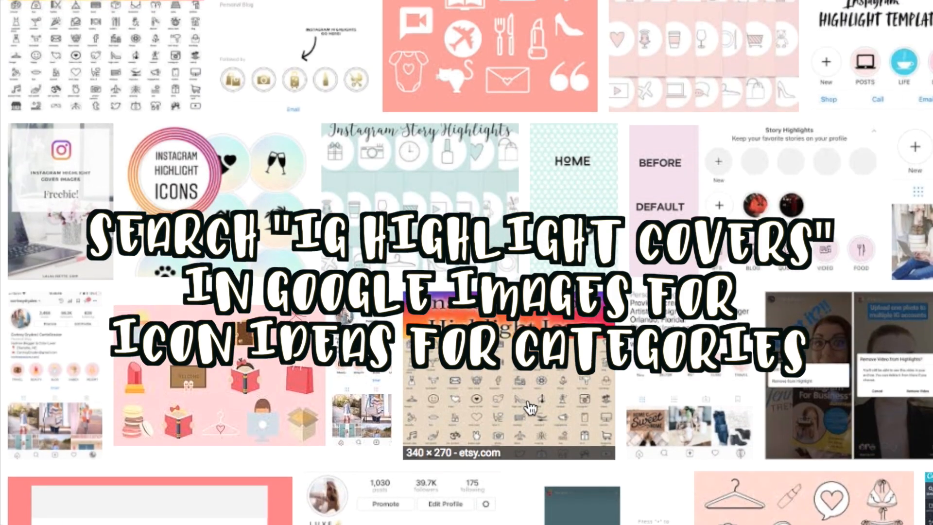
pyautogui.scroll(11, 530, 407)
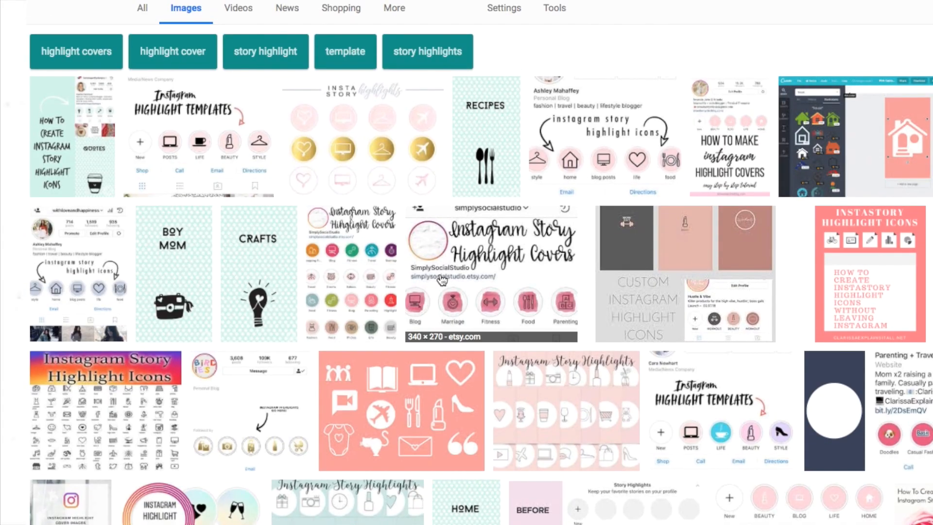
pyautogui.click(428, 438)
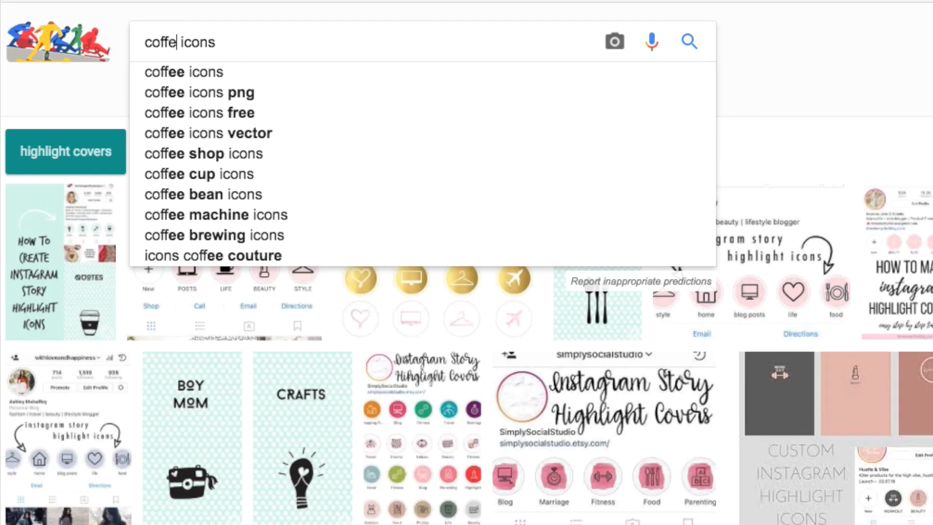
# Search Google Images for "health icons png"
pyautogui.press('Return')
pyautogui.doubleClick(141, 42)
pyautogui.write('health icons')
pyautogui.press('Return')
pyautogui.write('png')
pyautogui.press('Return')
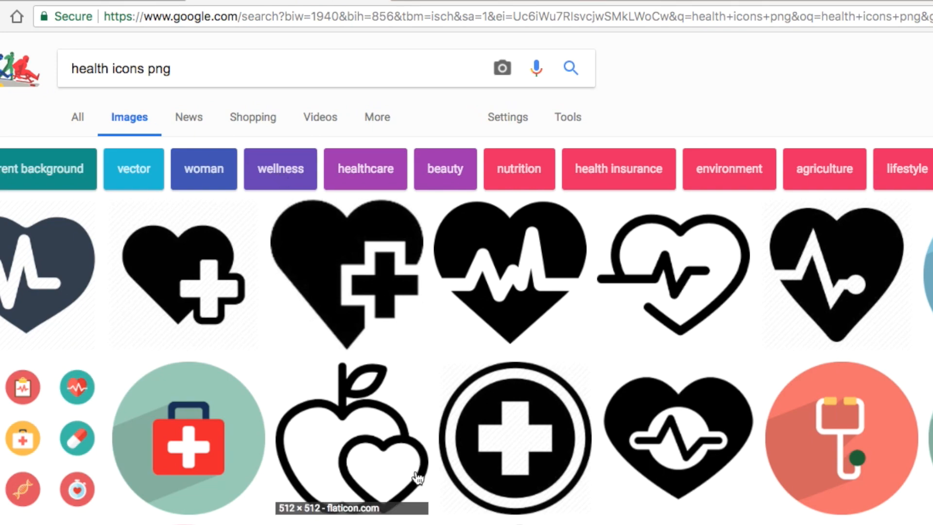
# Open the apple-with-heart outline icon from the results and save the image to the computer
pyautogui.click(391, 469)
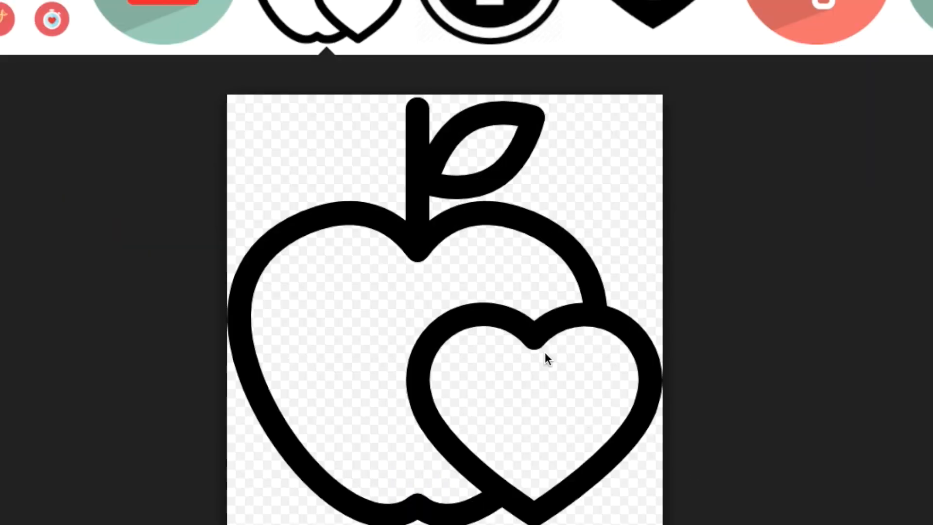
pyautogui.rightClick(573, 464)
pyautogui.click(619, 476)
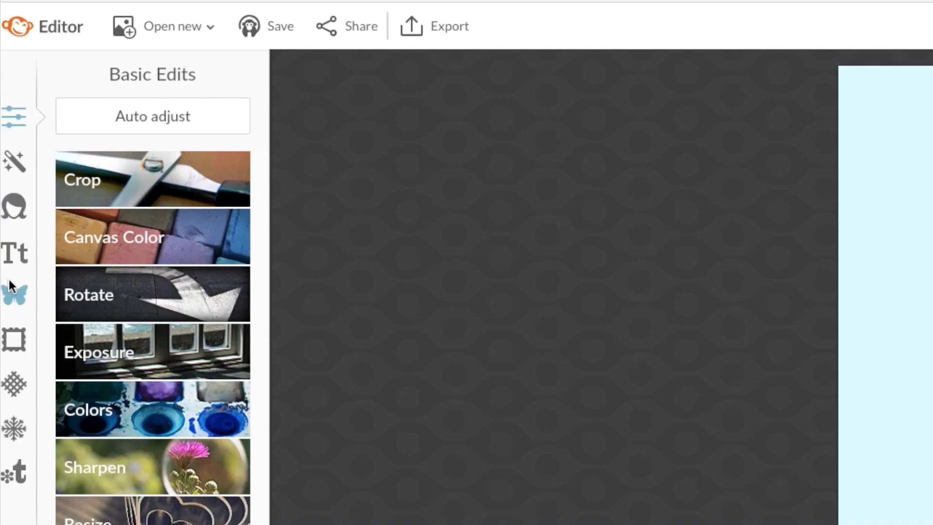
# Return to PicMonkey and import 31034.png from the Desktop as an overlay on the light blue canvas
pyautogui.click(159, 107)
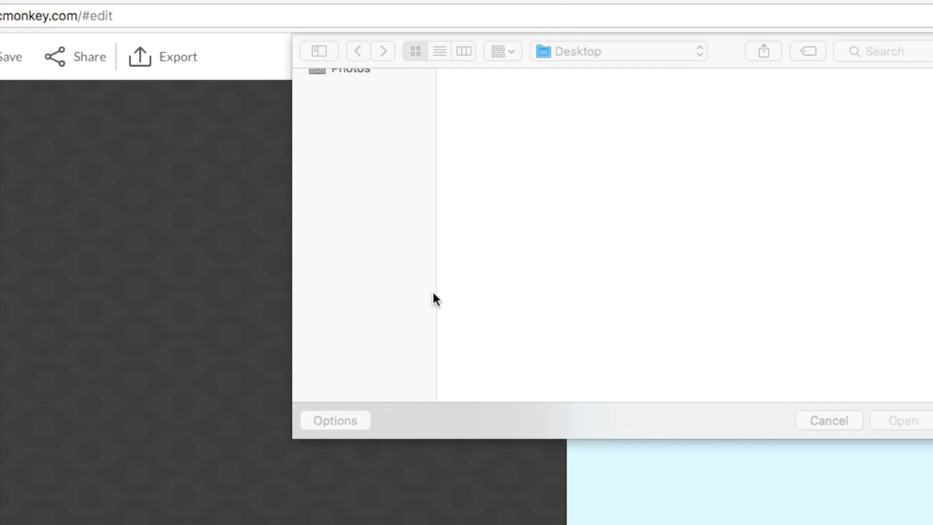
pyautogui.scroll(-2, 604, 133)
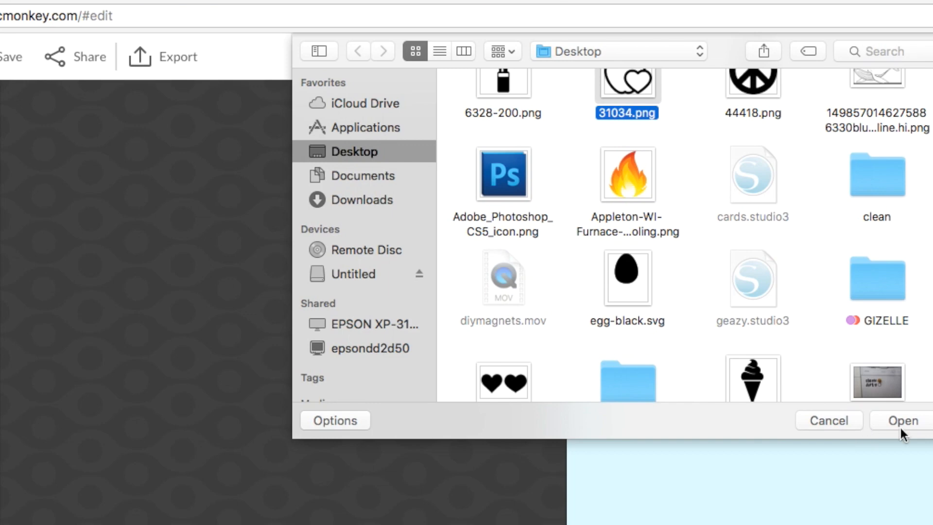
pyautogui.click(901, 427)
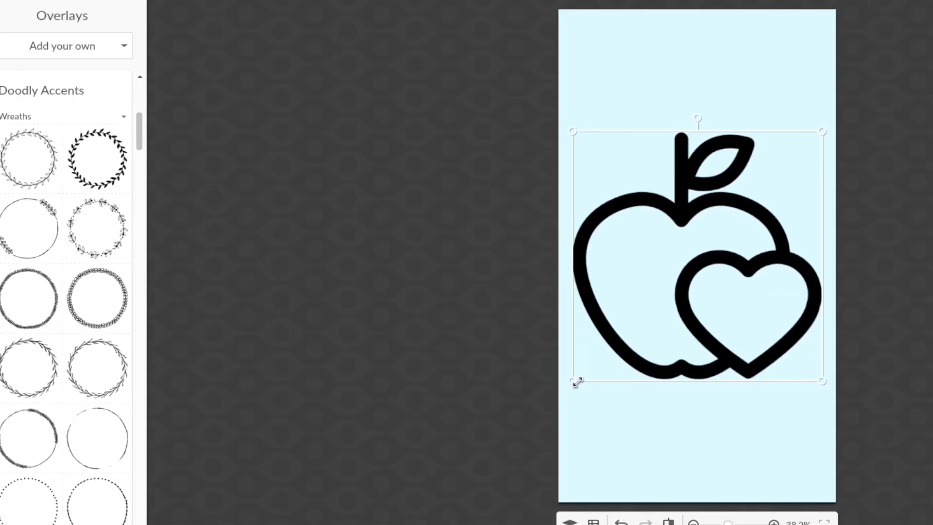
# Shrink the apple-with-heart overlay, center it on the light blue canvas and change its color
pyautogui.moveTo(577, 381); pyautogui.dragTo(627, 327)
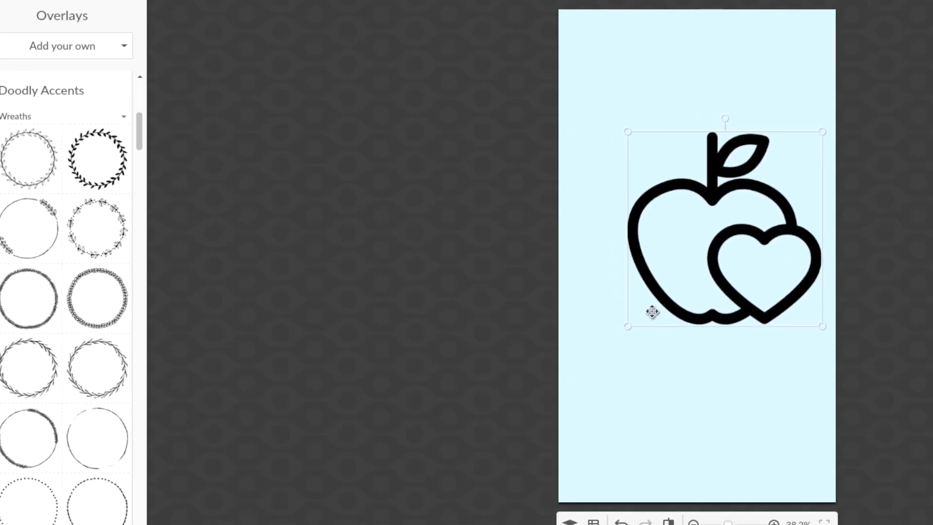
pyautogui.moveTo(725, 281); pyautogui.dragTo(704, 296)
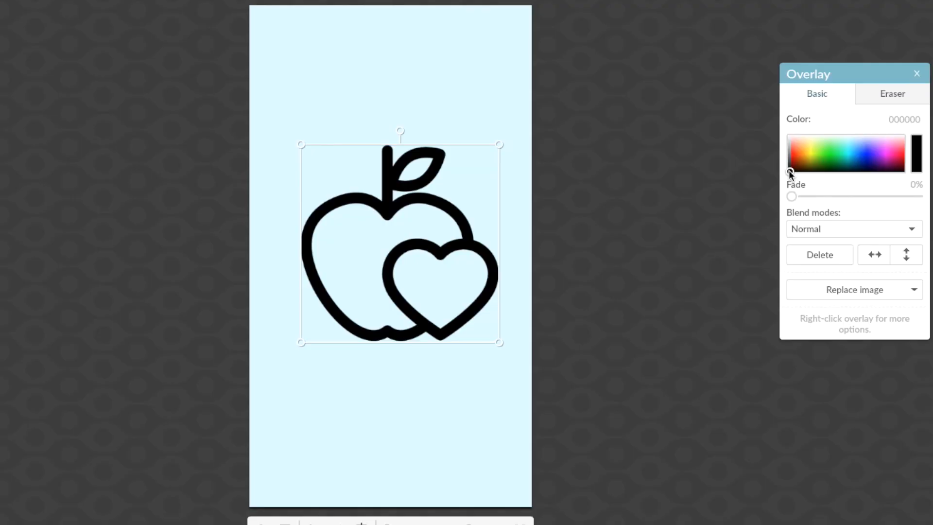
pyautogui.moveTo(789, 171)
pyautogui.mouseDown()
pyautogui.moveTo(799, 151)
pyautogui.moveTo(798, 160)
pyautogui.mouseUp()
pyautogui.moveTo(497, 144); pyautogui.dragTo(439, 202)
pyautogui.moveTo(403, 256); pyautogui.dragTo(421, 249)
pyautogui.moveTo(460, 194); pyautogui.dragTo(437, 217)
pyautogui.moveTo(410, 267); pyautogui.dragTo(421, 264)
pyautogui.moveTo(796, 164); pyautogui.dragTo(856, 150)
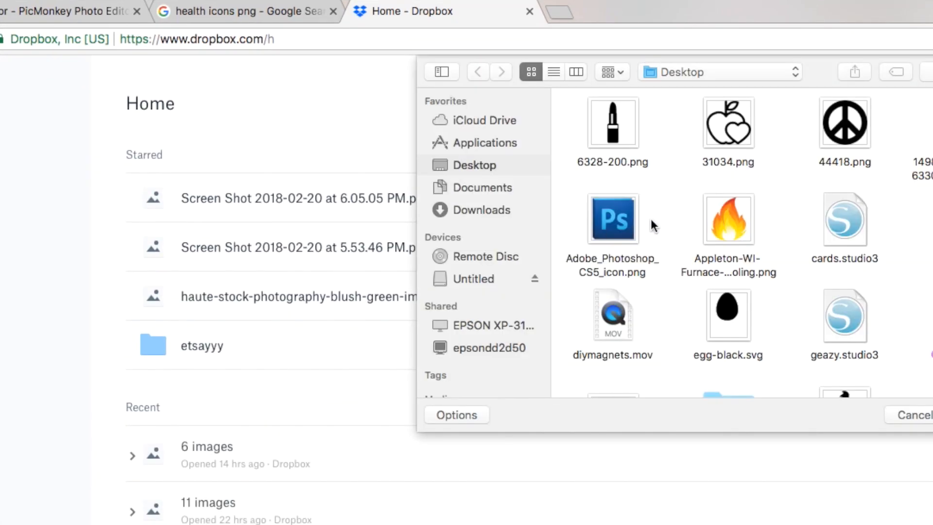
# Switch to Dropbox, choose the apple cover screenshot from the Desktop and select the main Dropbox folder as the upload destination
pyautogui.scroll(-10, 766, 308)
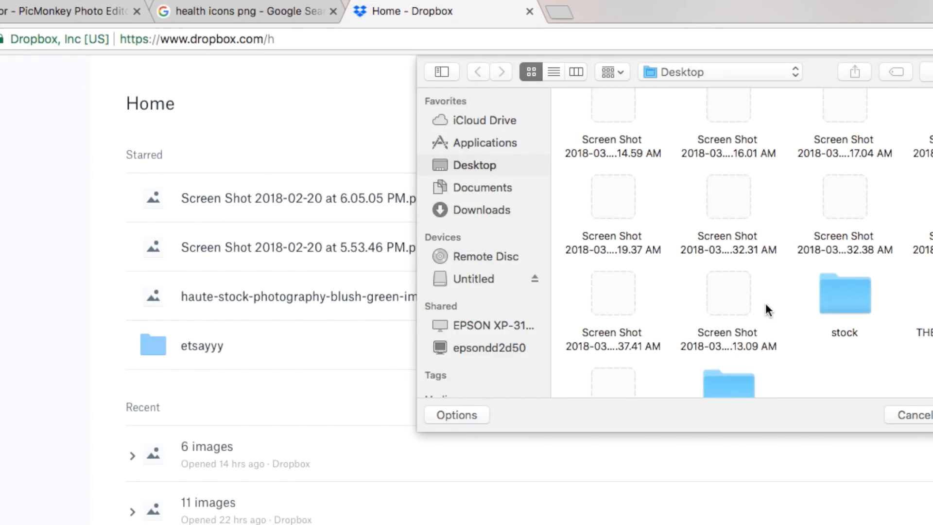
pyautogui.click(735, 275)
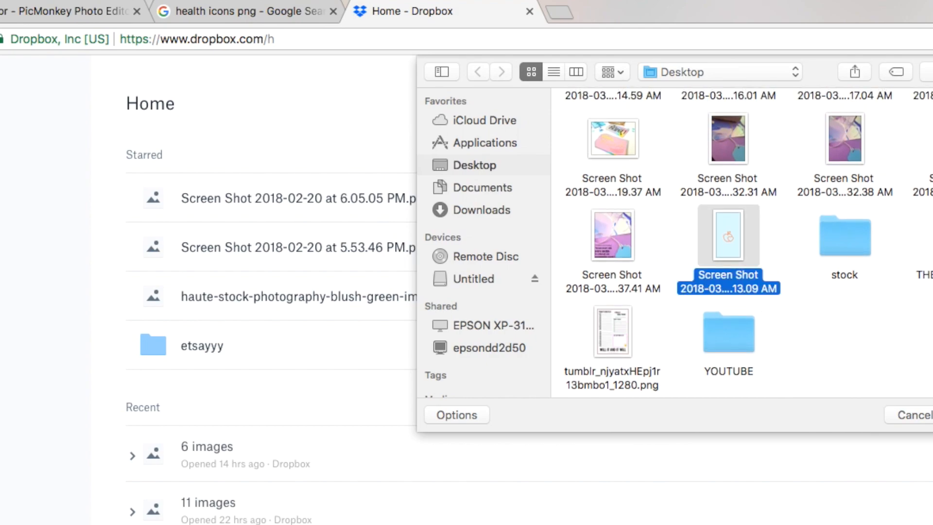
pyautogui.click(932, 415)
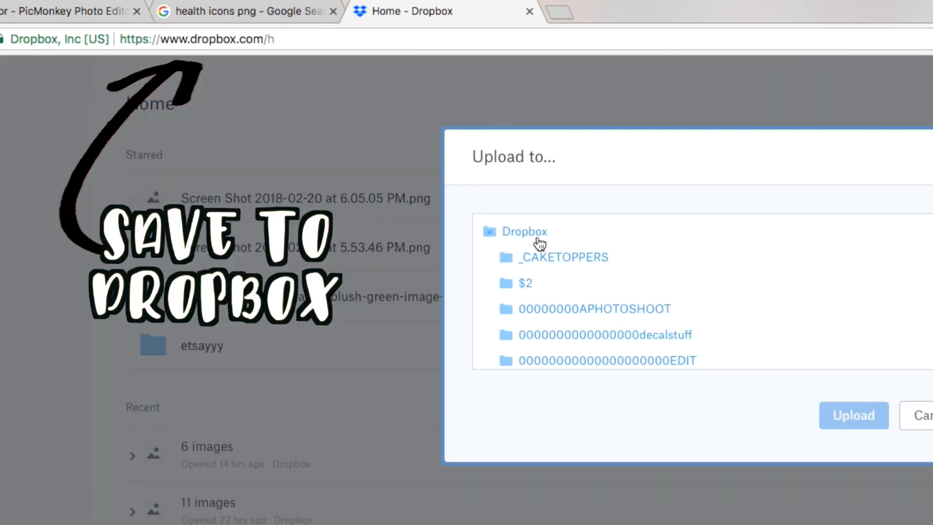
pyautogui.click(540, 243)
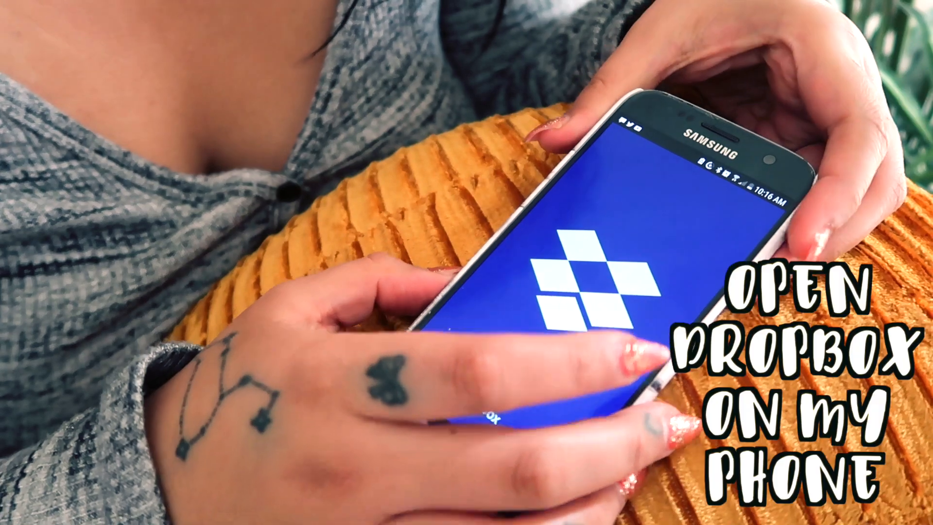